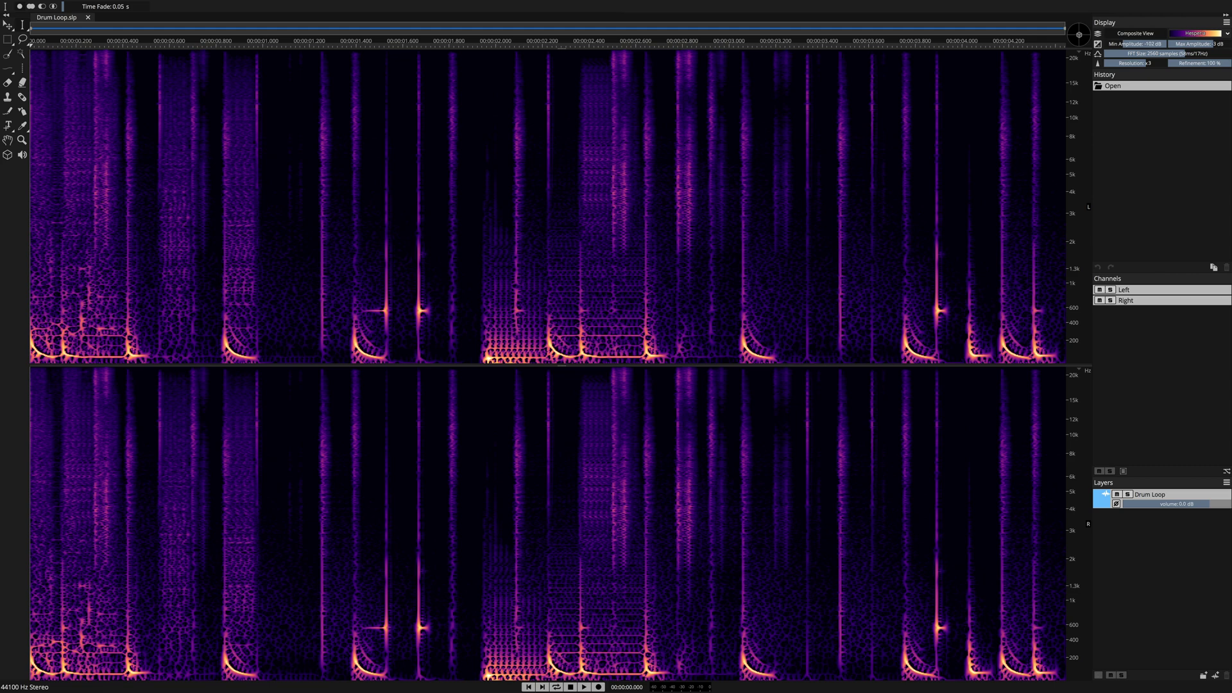
- Play the drum loop, then run Layer > Unmix Components to split it into Tonal, Transient and Noise layers
{"action": "key", "text": "space"}
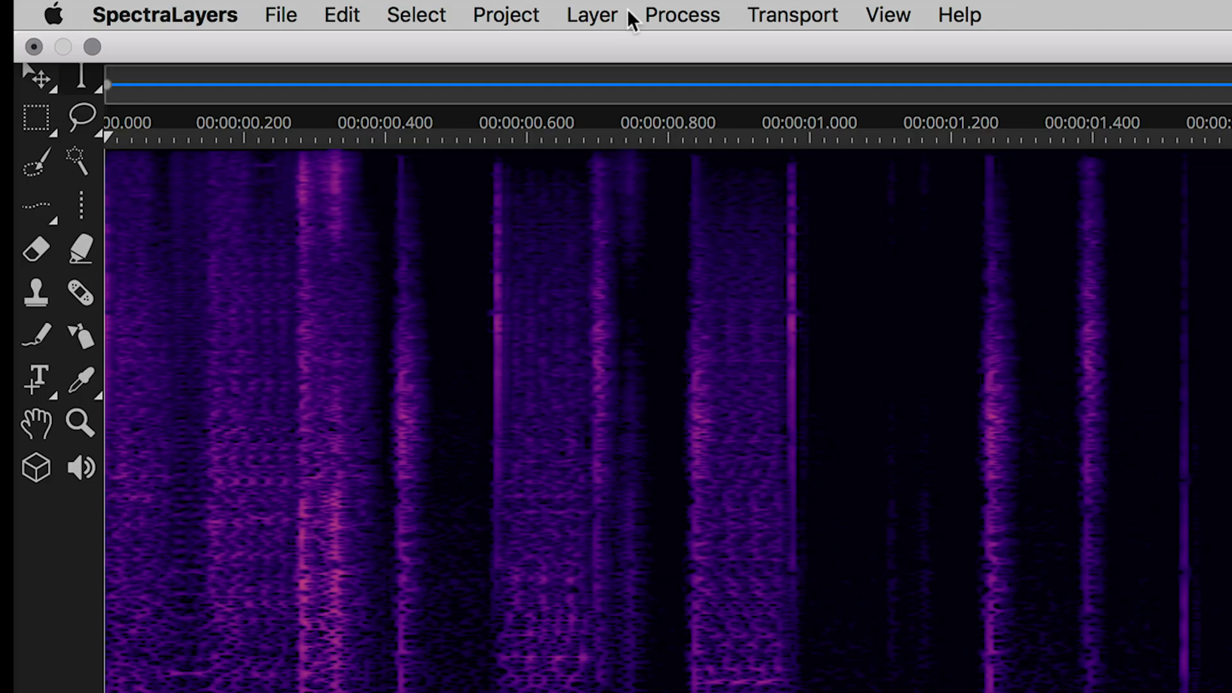
{"action": "left_click", "coordinate": [626, 16]}
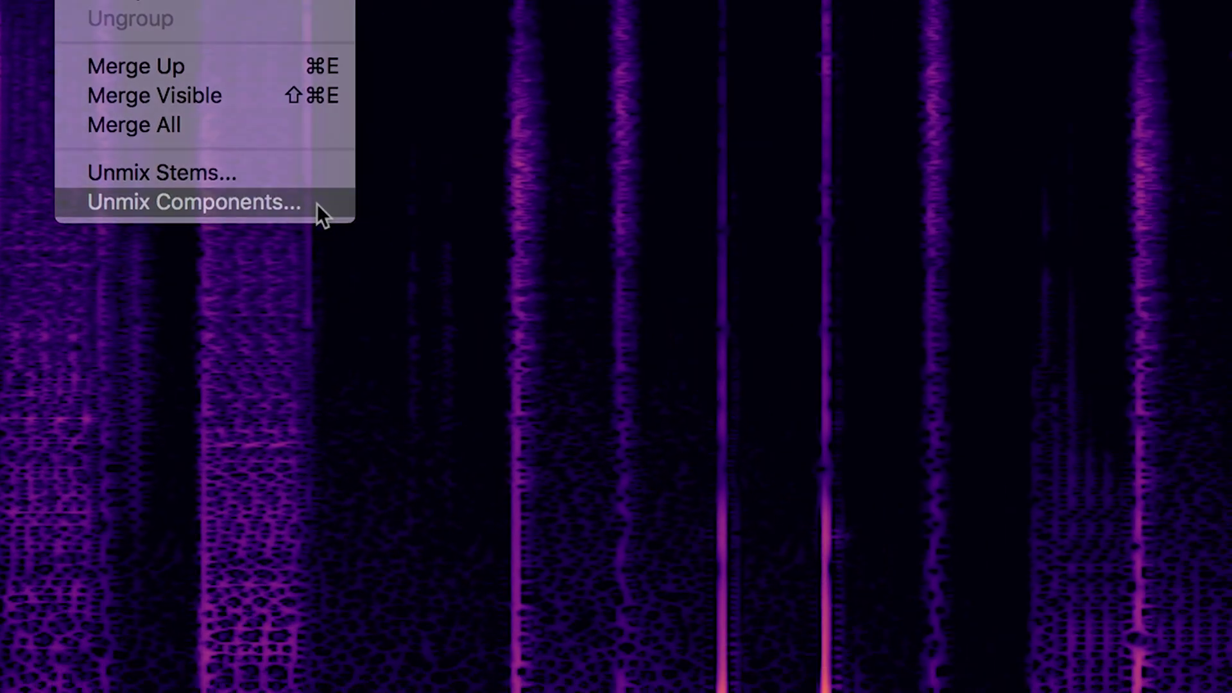
{"action": "left_click", "coordinate": [796, 454]}
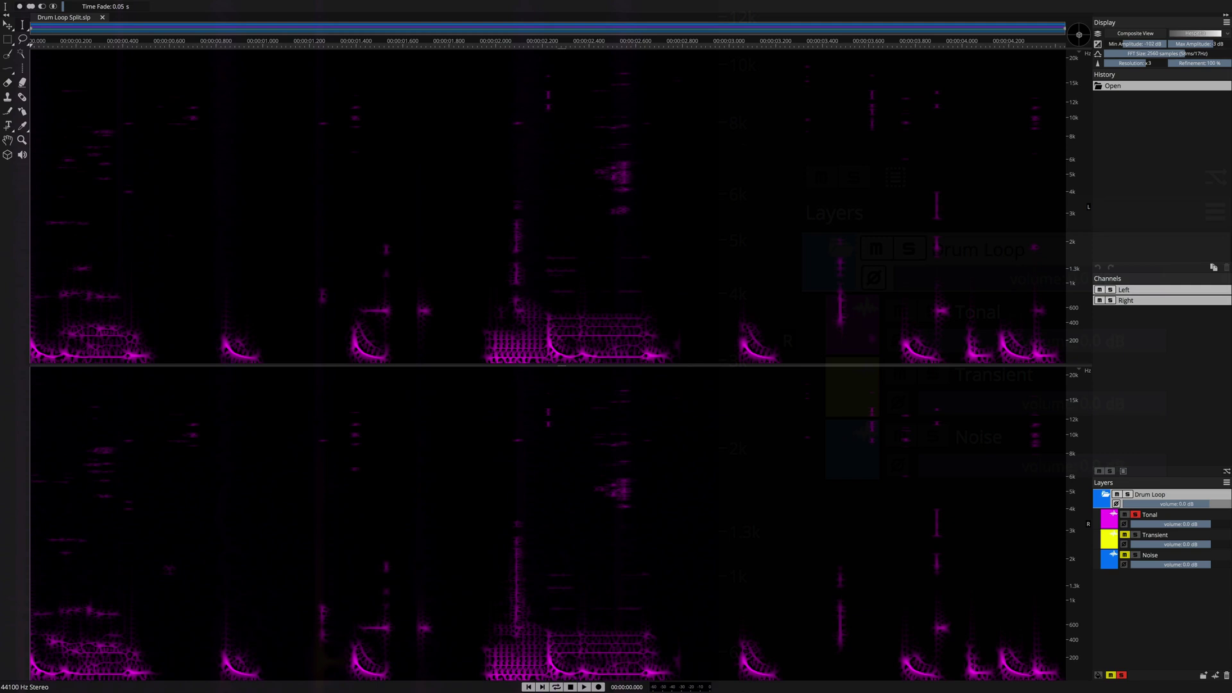
- Play the soloed Tonal layer, then solo the Transient layer and play it on loop
{"action": "key", "text": "space"}
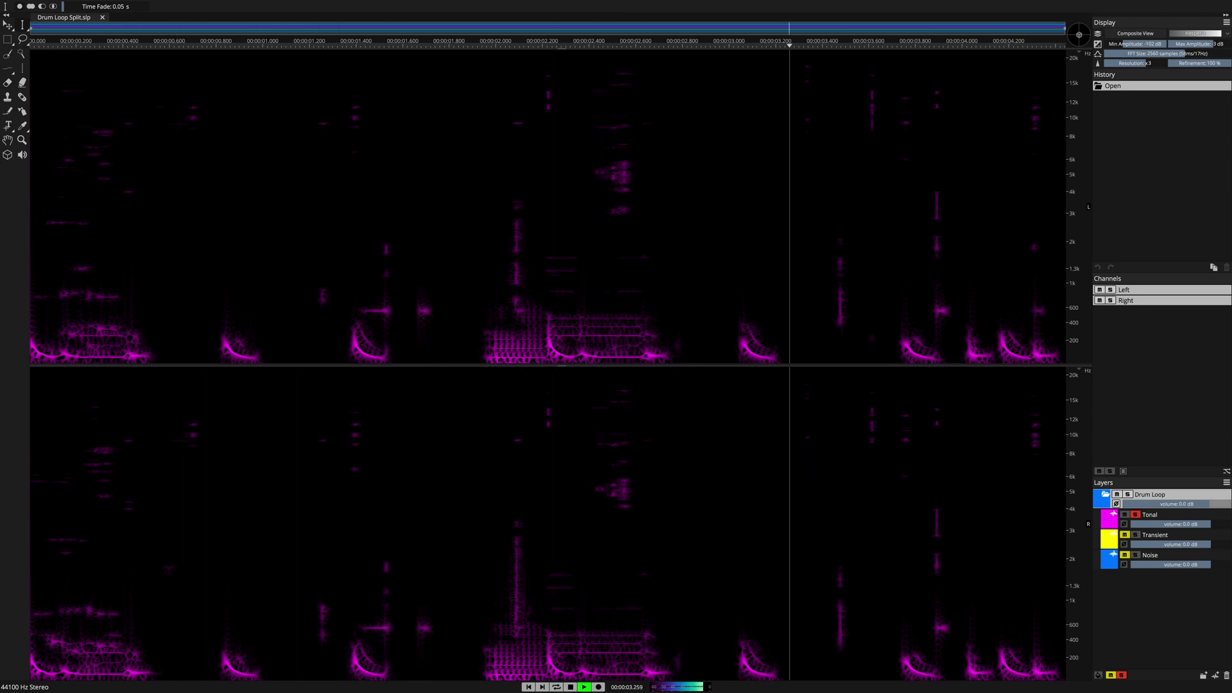
{"action": "left_click", "coordinate": [1136, 535]}
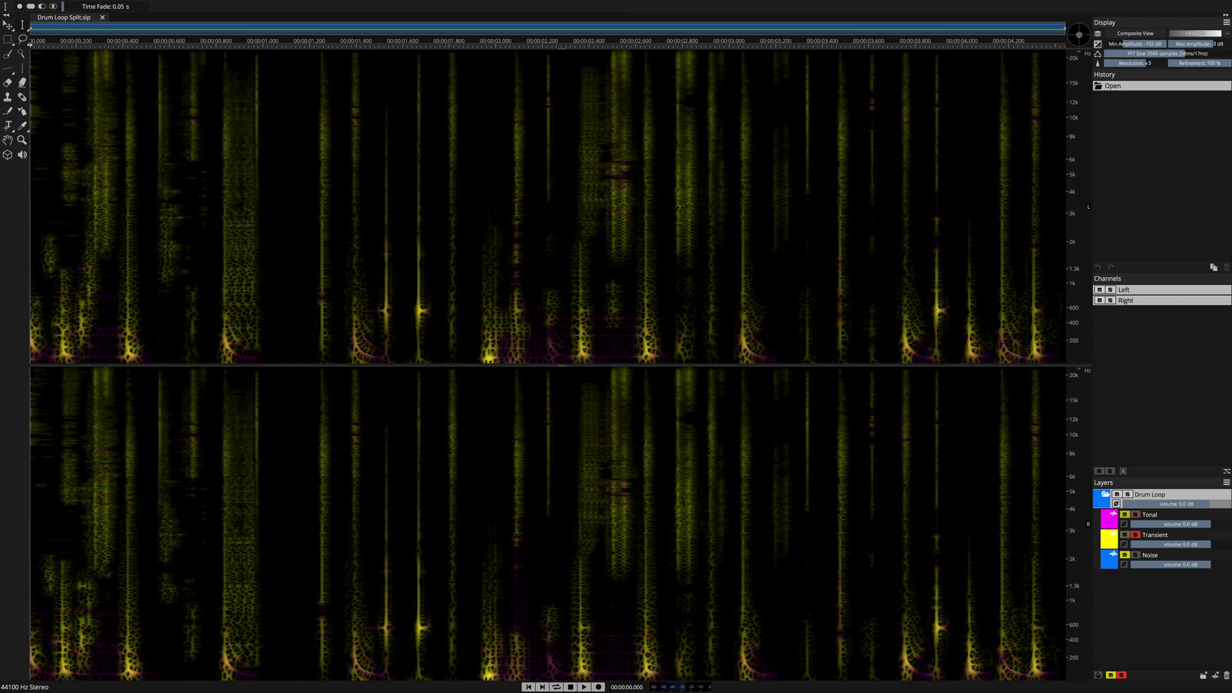
{"action": "key", "text": "space"}
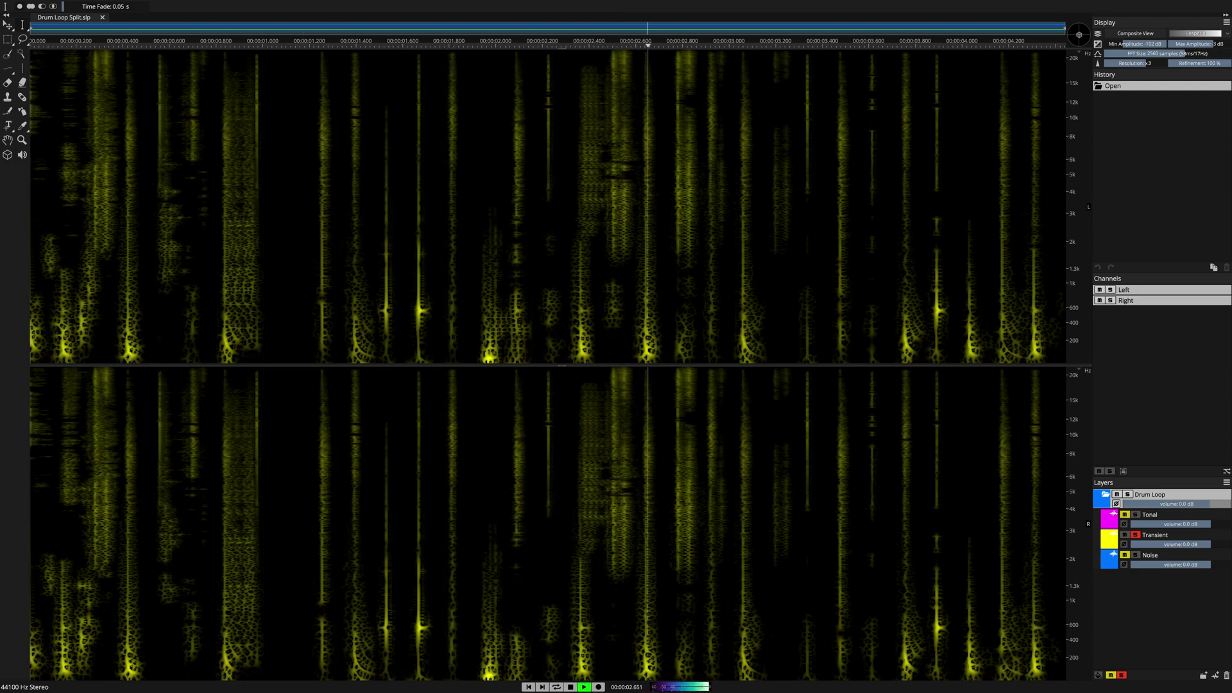
{"action": "key", "text": "l"}
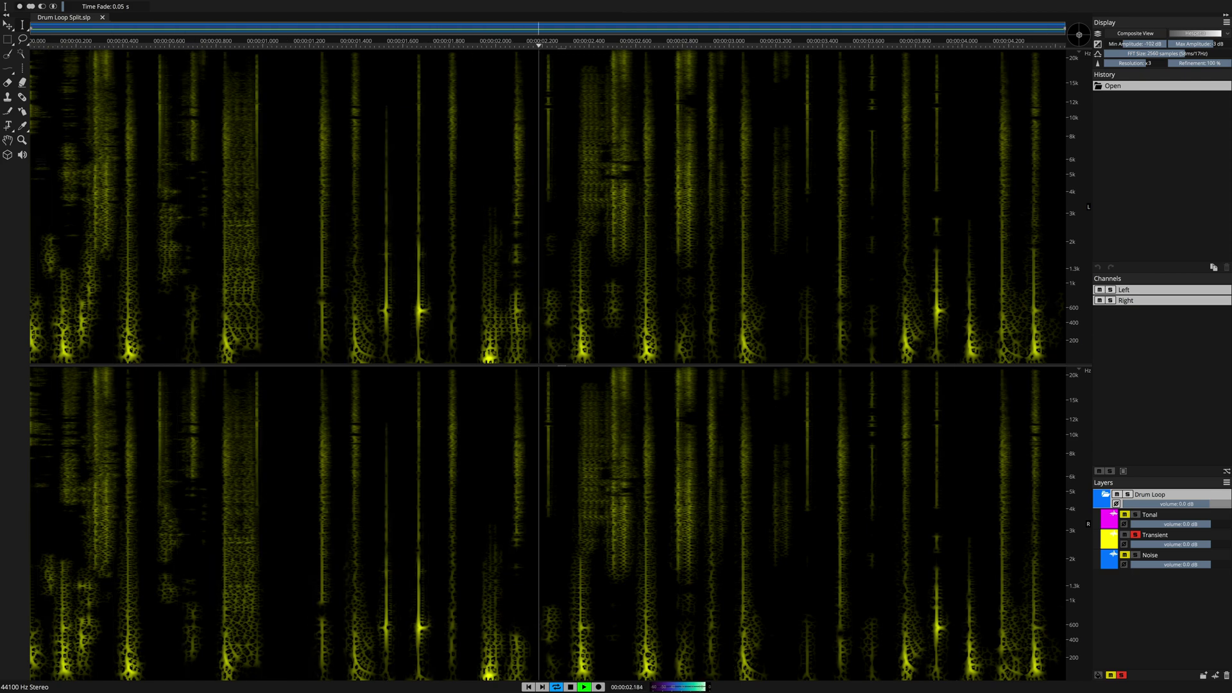
- Stop looping, play the Noise layer solo, then play all three layers together and select Transient
{"action": "key", "text": "l"}
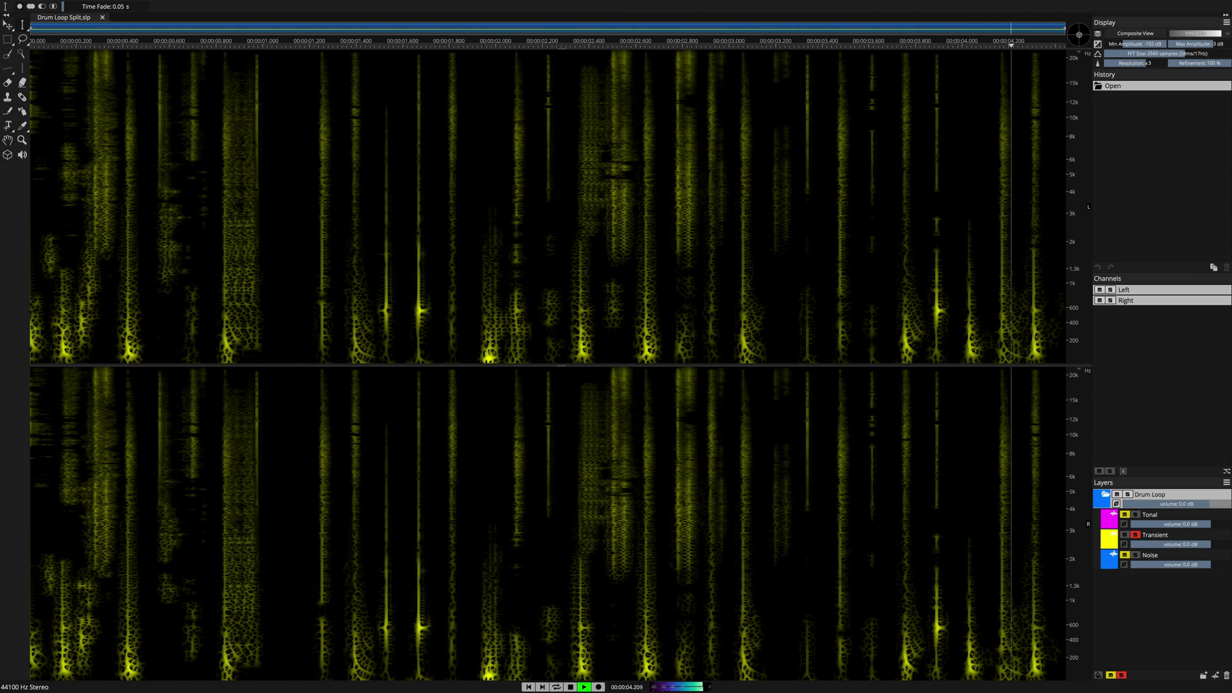
{"action": "left_click", "coordinate": [1136, 555]}
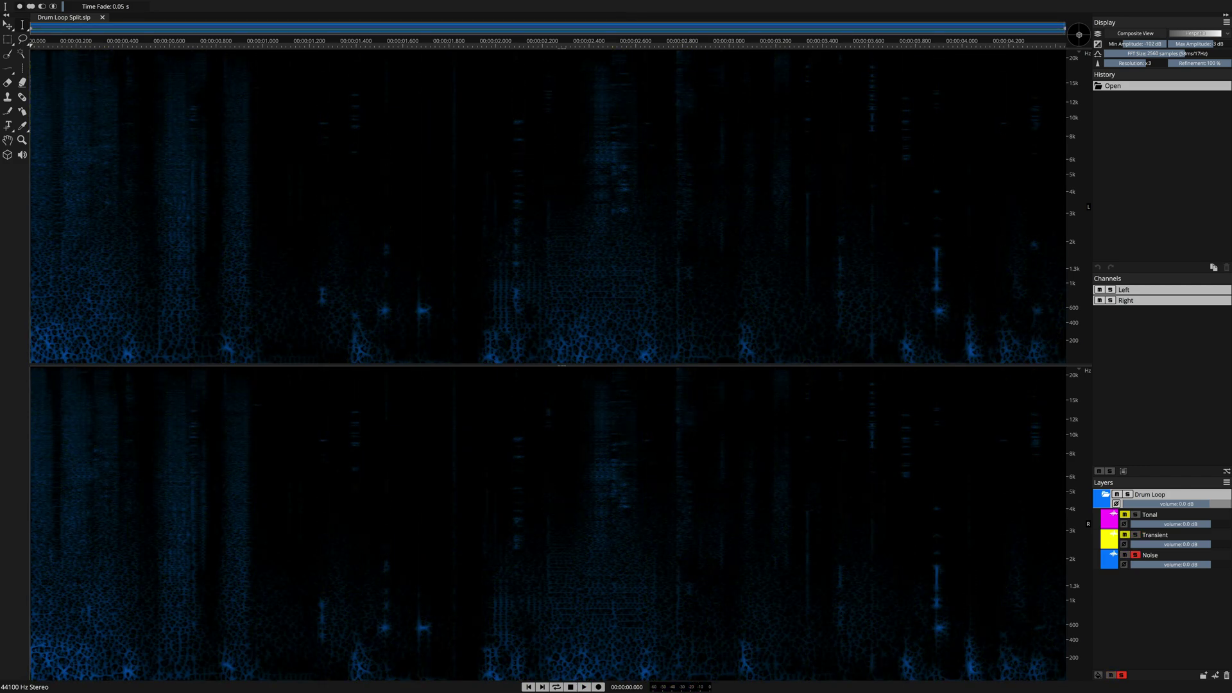
{"action": "key", "text": "space"}
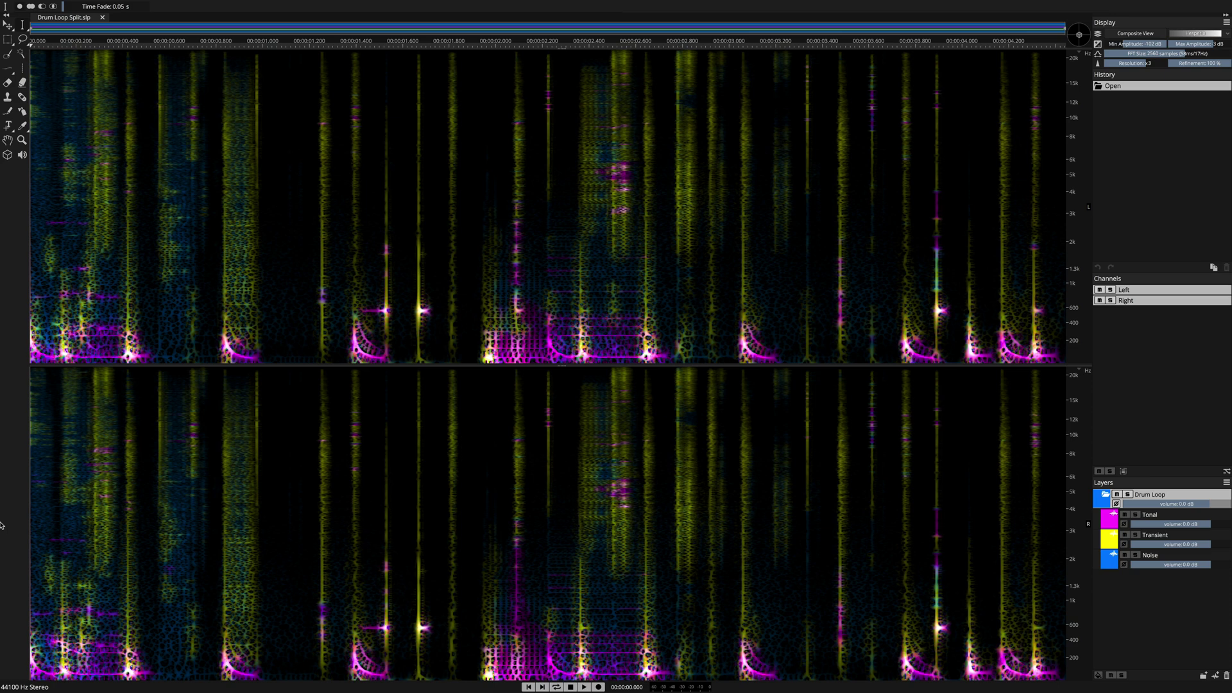
{"action": "key", "text": "space"}
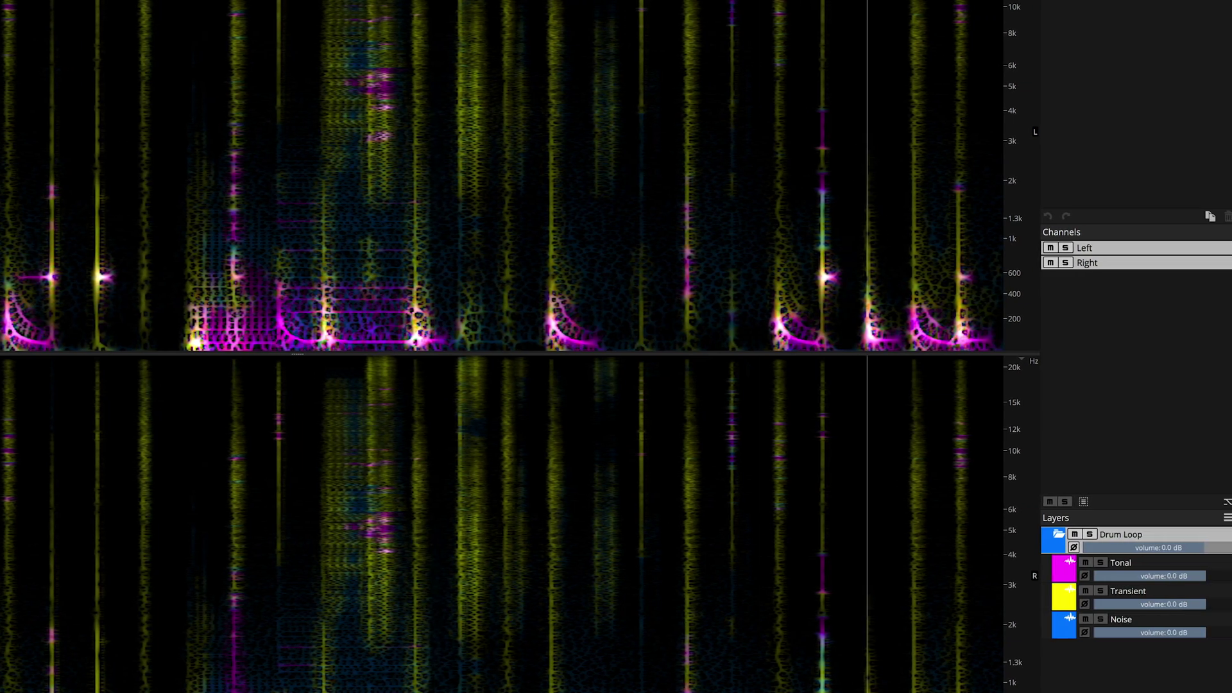
{"action": "left_click", "coordinate": [1195, 591]}
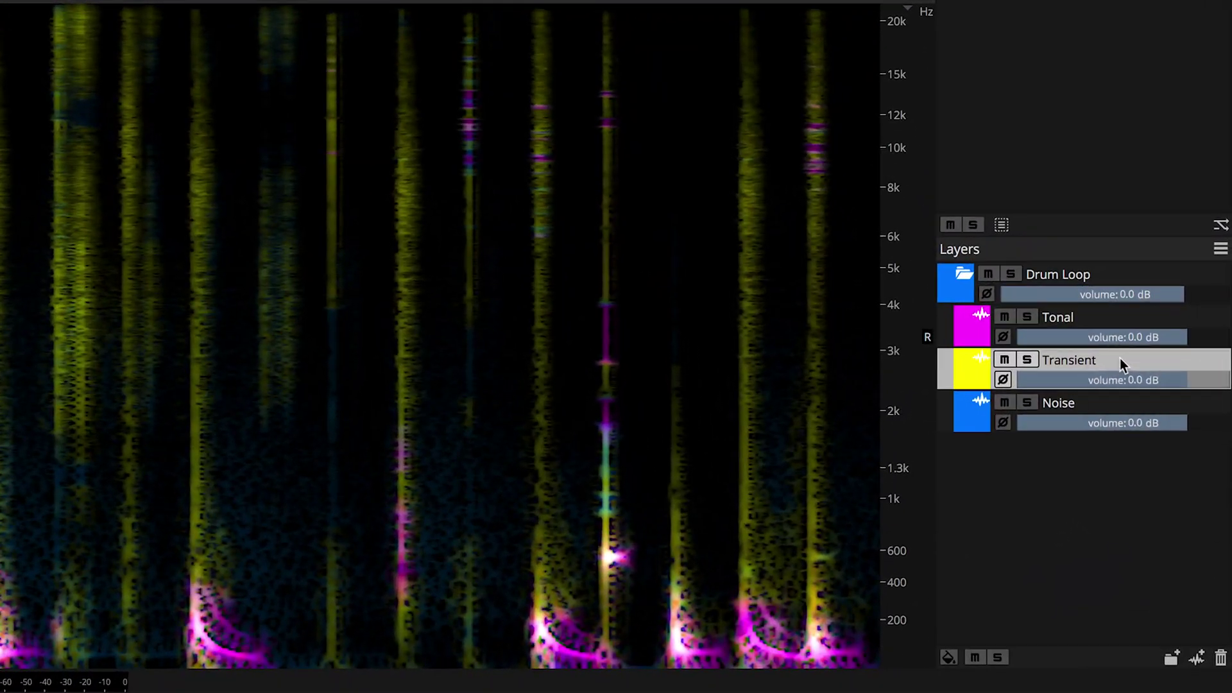
- Duplicate the Transient layer, rename the copy 'WaveLab', and send it to WaveLab Pro 10.0
{"action": "right_click", "coordinate": [1120, 358]}
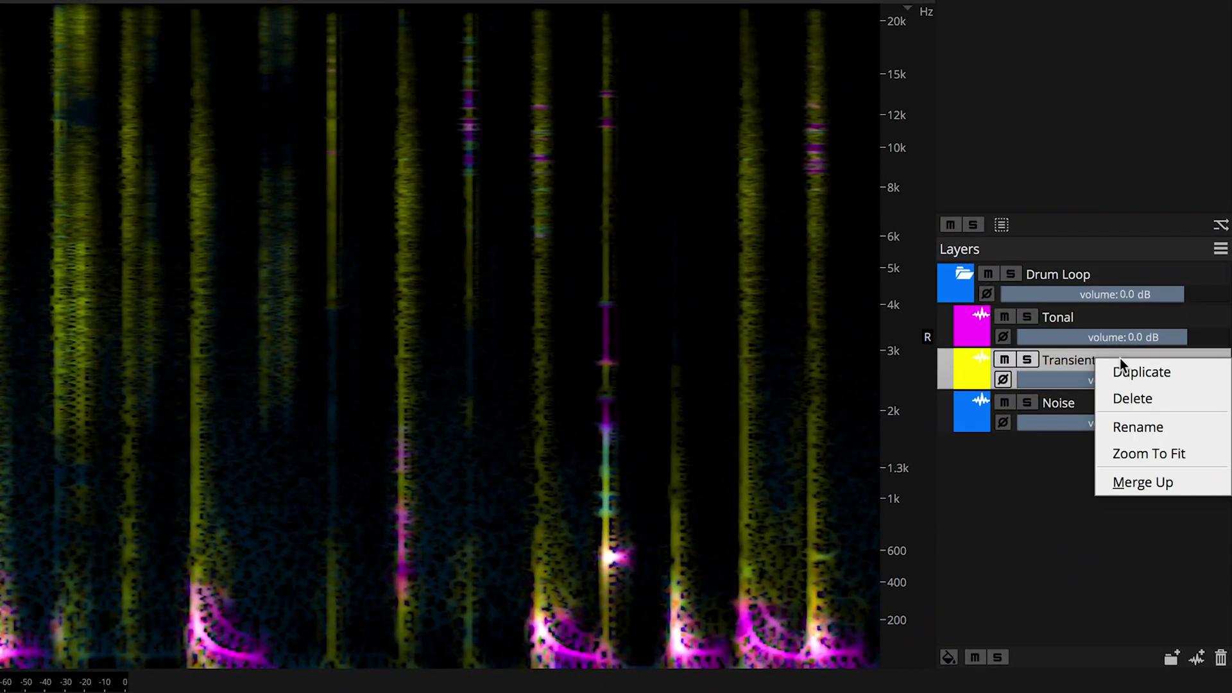
{"action": "left_click", "coordinate": [1124, 370]}
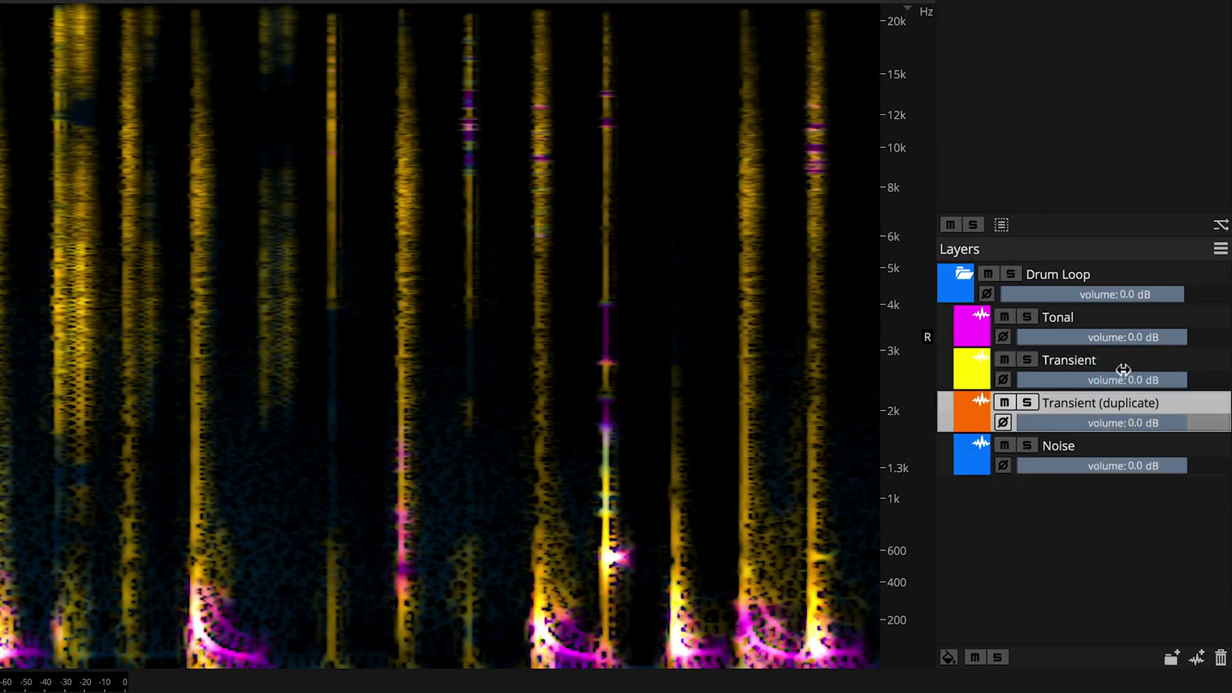
{"action": "double_click", "coordinate": [1195, 407]}
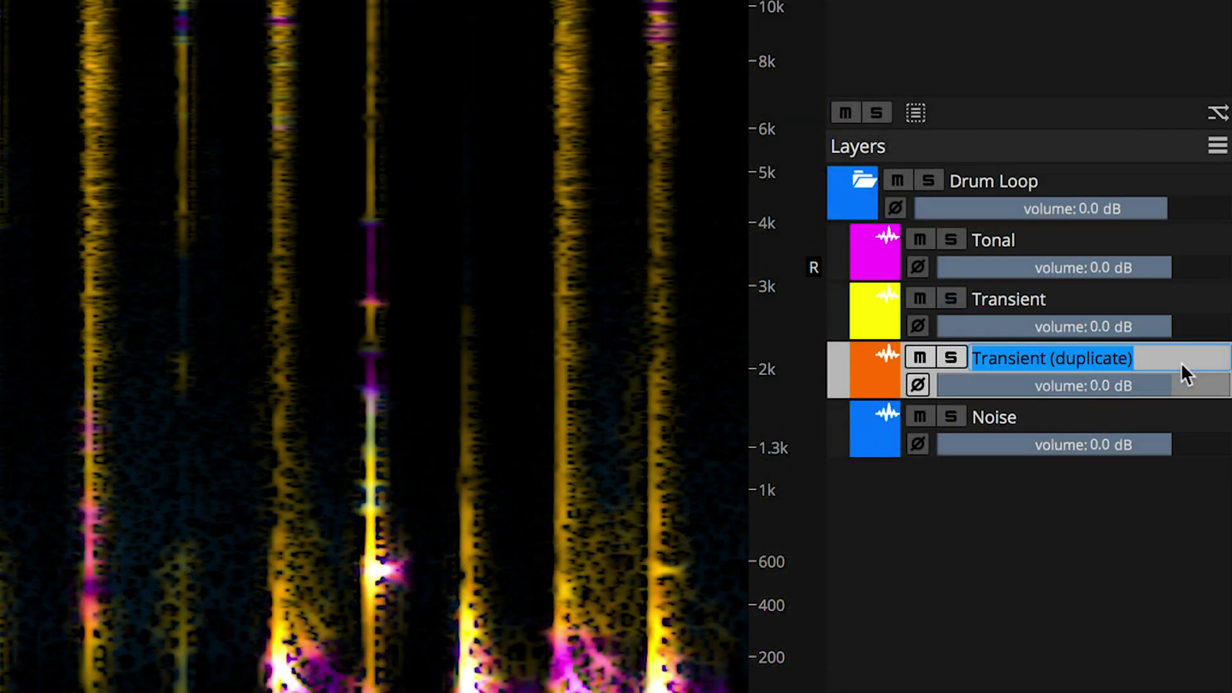
{"action": "type", "text": "WaveLab"}
{"action": "key", "text": "Return"}
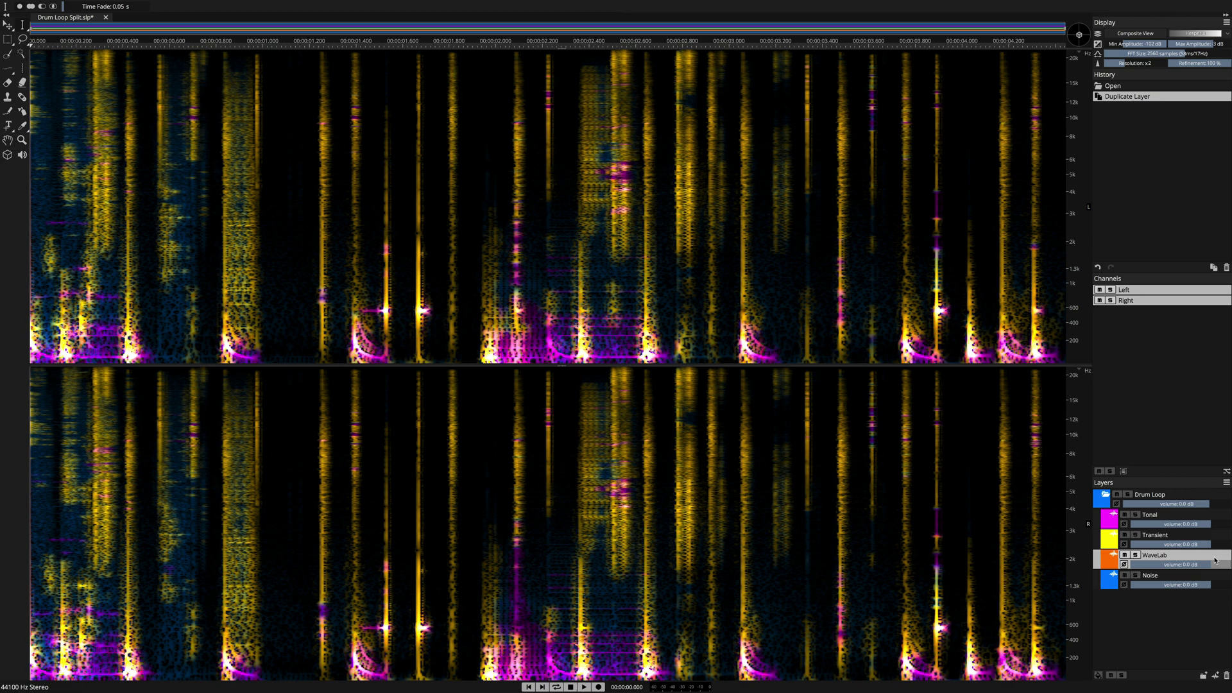
{"action": "left_click", "coordinate": [116, 6]}
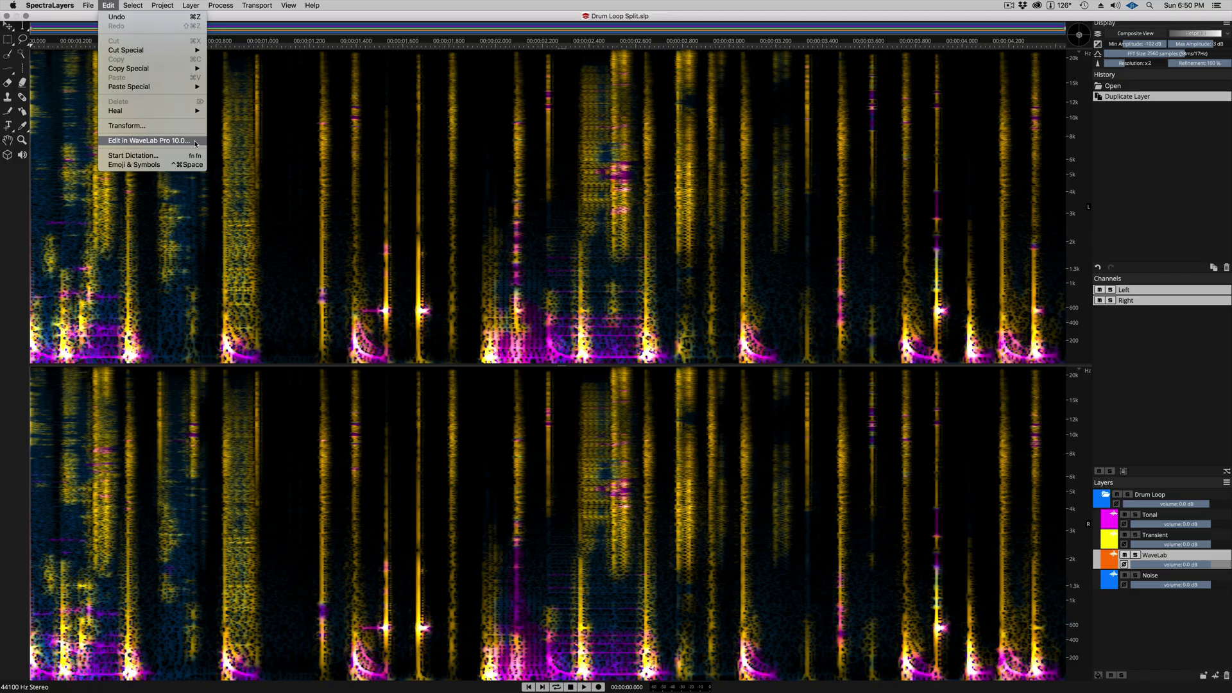
{"action": "left_click", "coordinate": [459, 341]}
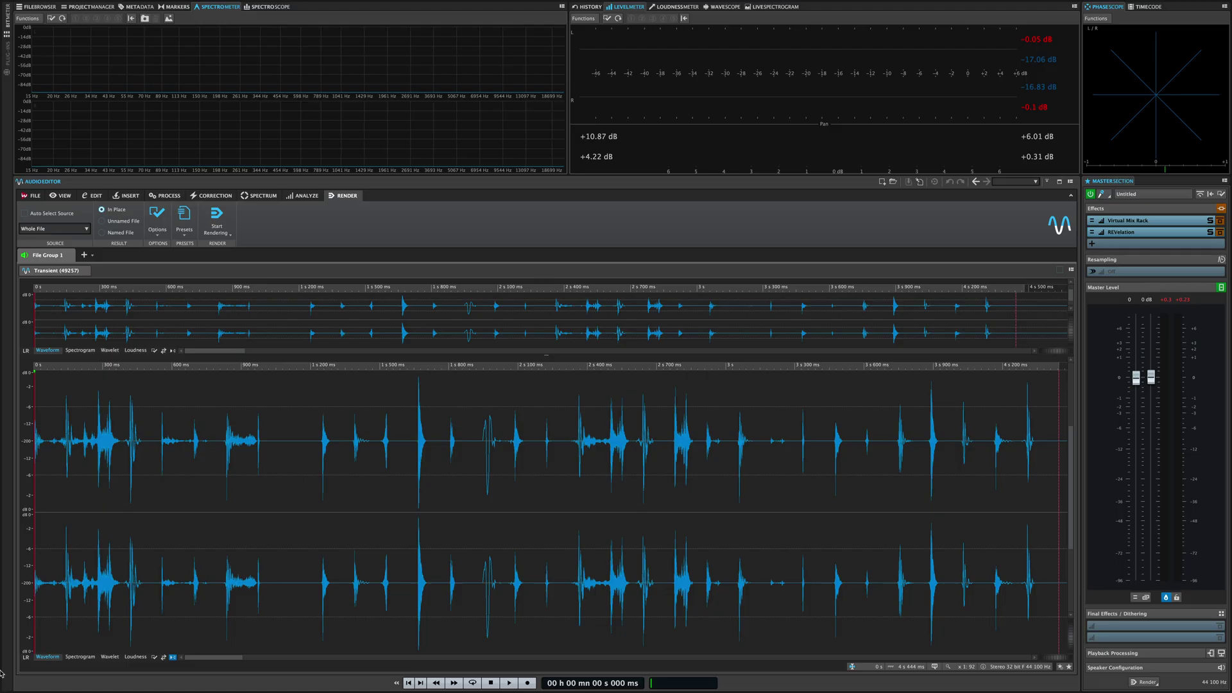
- Play the Transient audio, then bring up the Audio Editor's INSERT tools
{"action": "key", "text": "space"}
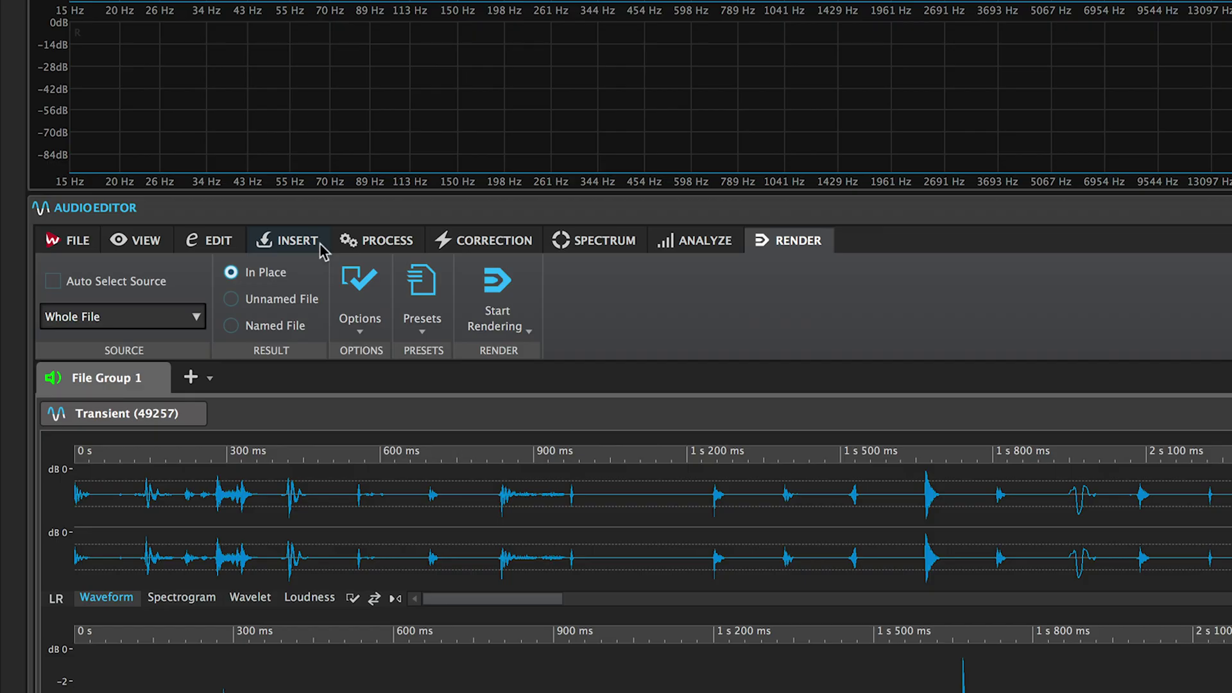
{"action": "left_click", "coordinate": [297, 240]}
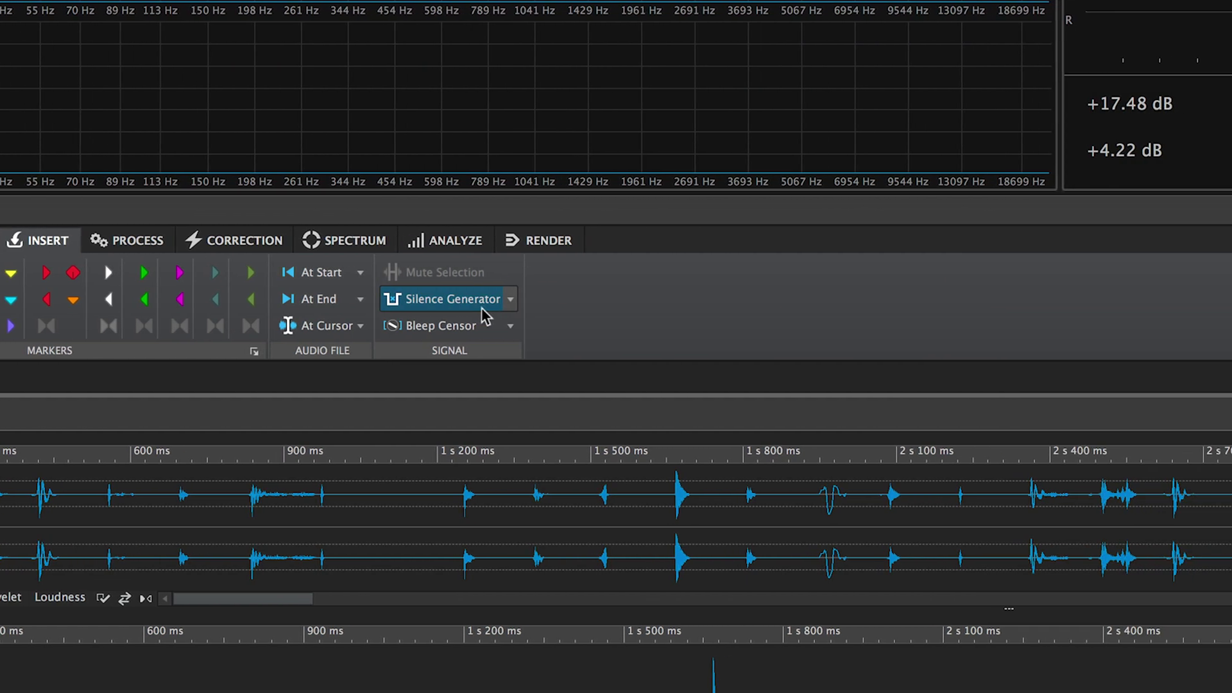
- Insert 10 s of True Silence with a 10 ms fade at the cursor
{"action": "left_click", "coordinate": [734, 315]}
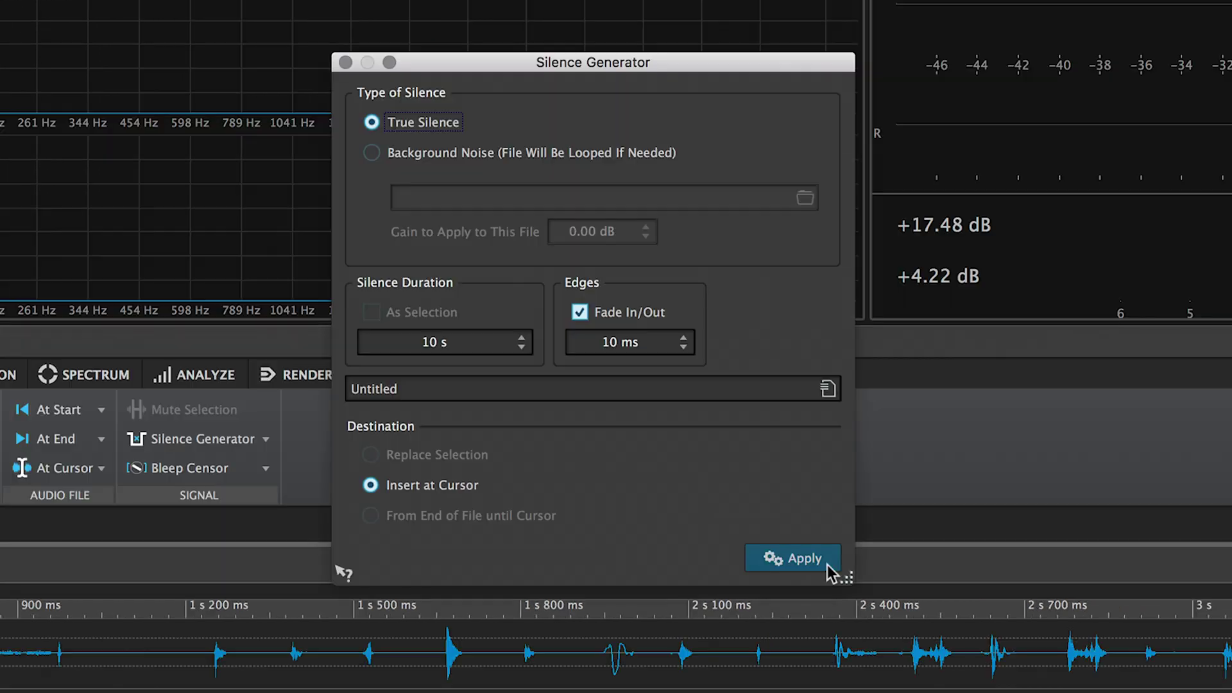
{"action": "left_click", "coordinate": [828, 565]}
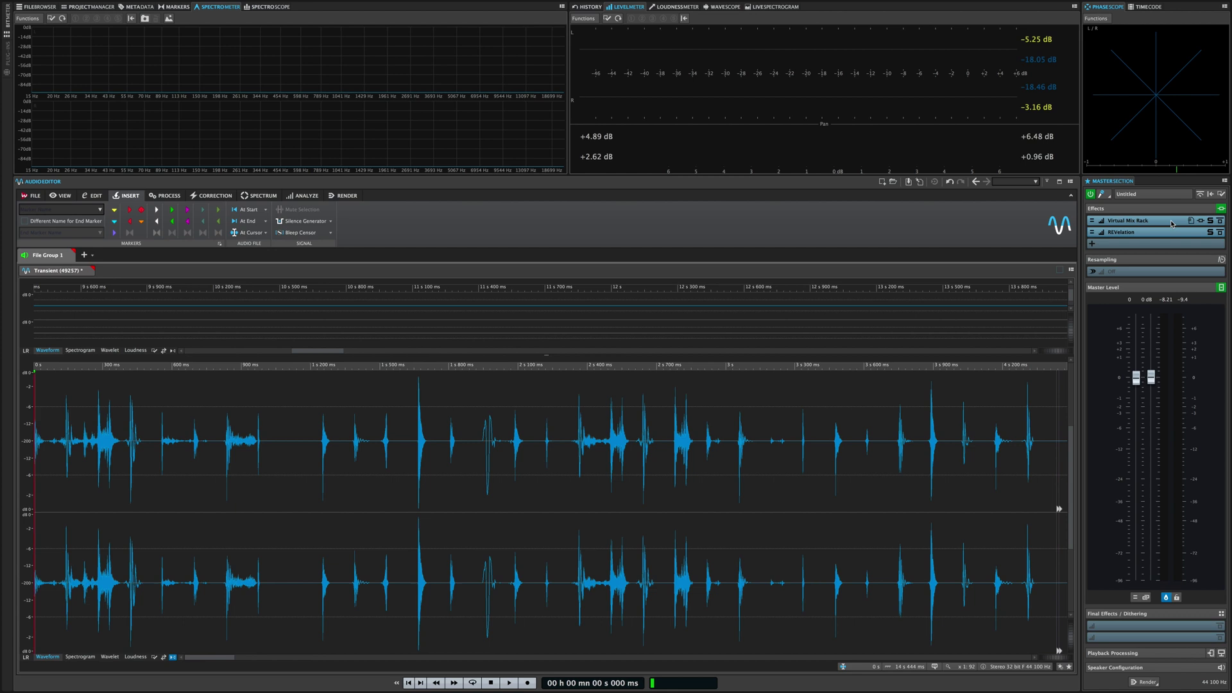
- Play the padded audio through the Master Section's Virtual Mix Rack and REVelation reverb
{"action": "key", "text": "space"}
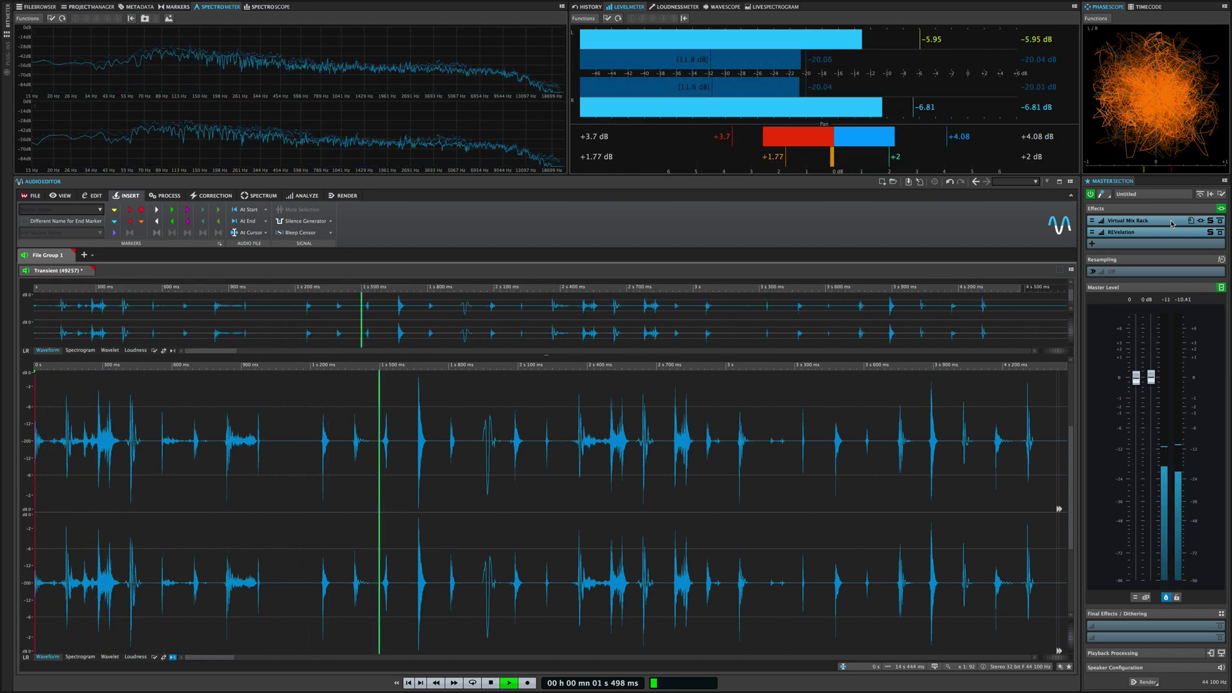
{"action": "left_click", "coordinate": [1172, 223]}
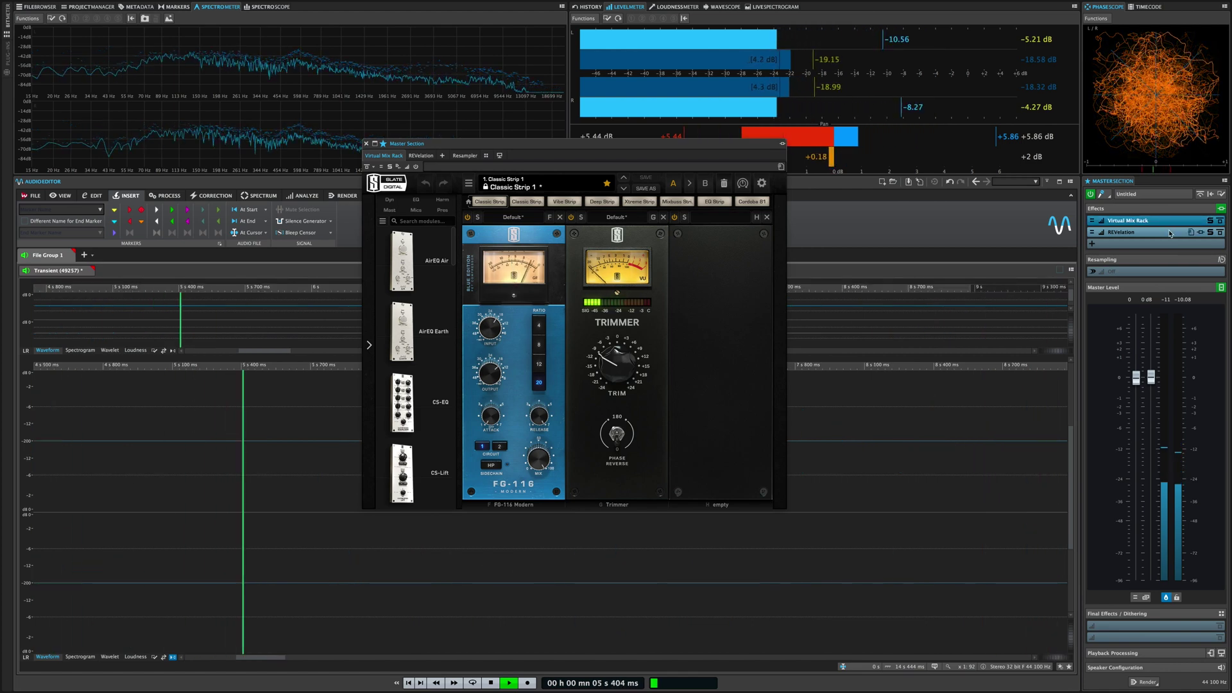
{"action": "left_click", "coordinate": [1171, 233]}
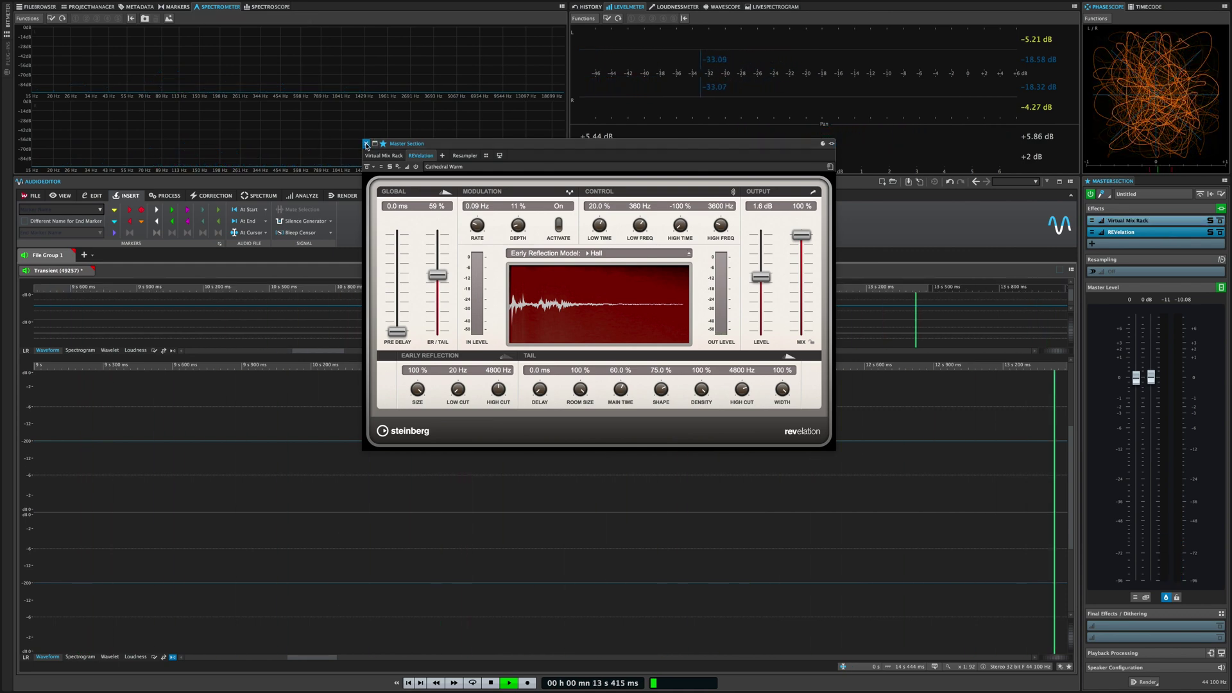
{"action": "left_click", "coordinate": [366, 144]}
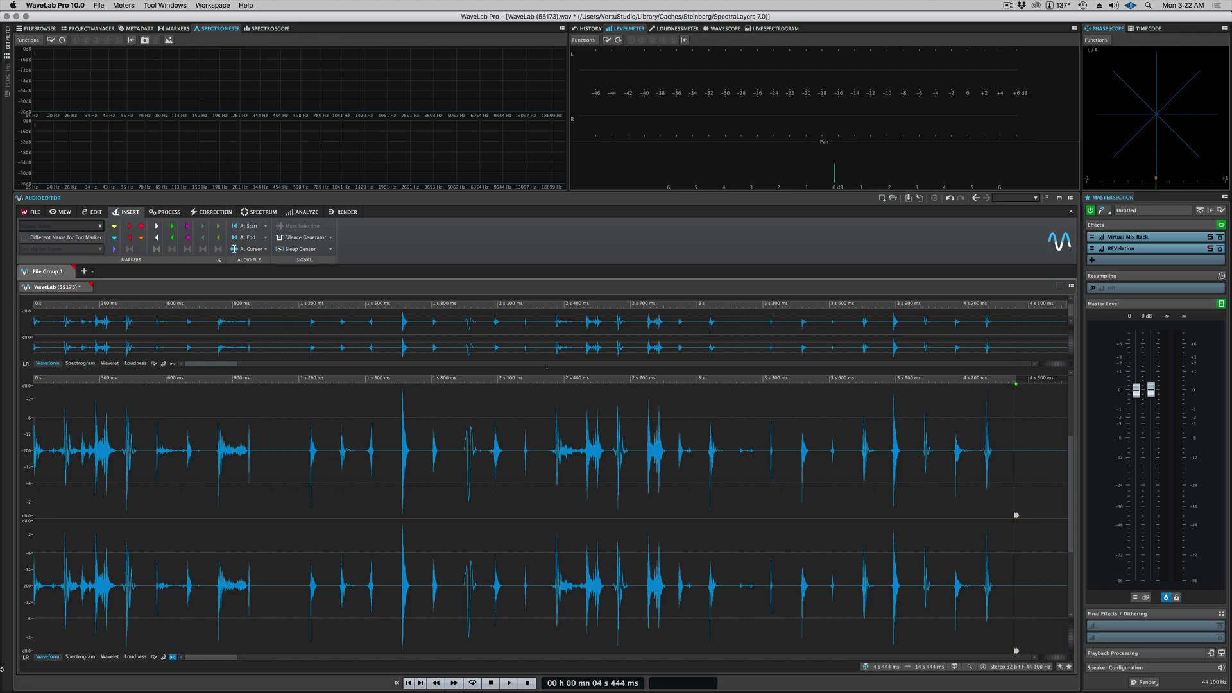
- Select the whole file and render the master-section effects In Place
{"action": "key", "text": "super+a"}
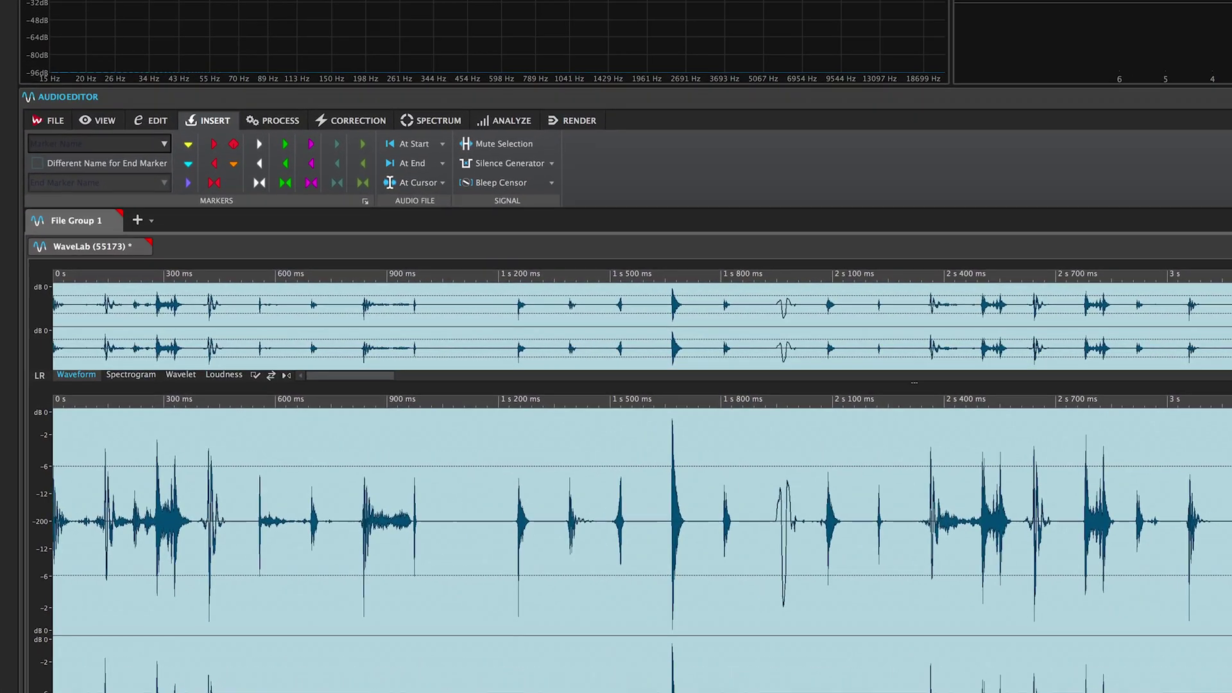
{"action": "left_click", "coordinate": [596, 122]}
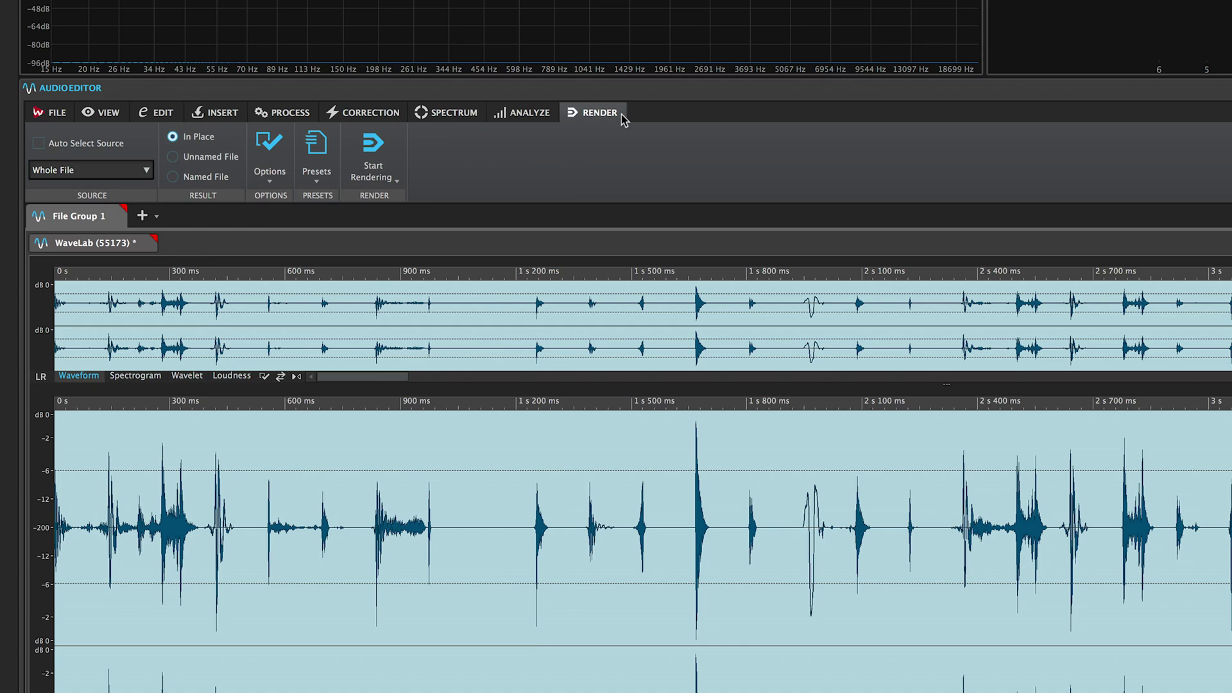
{"action": "left_click", "coordinate": [372, 150]}
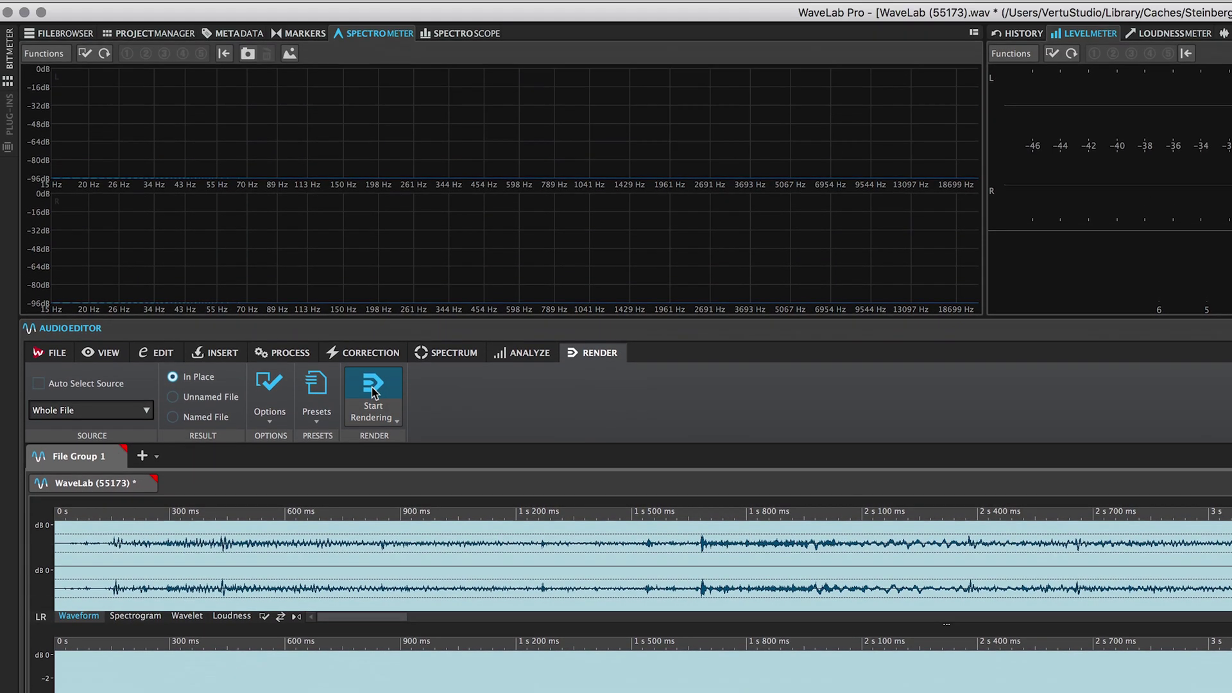
{"action": "left_click", "coordinate": [93, 7]}
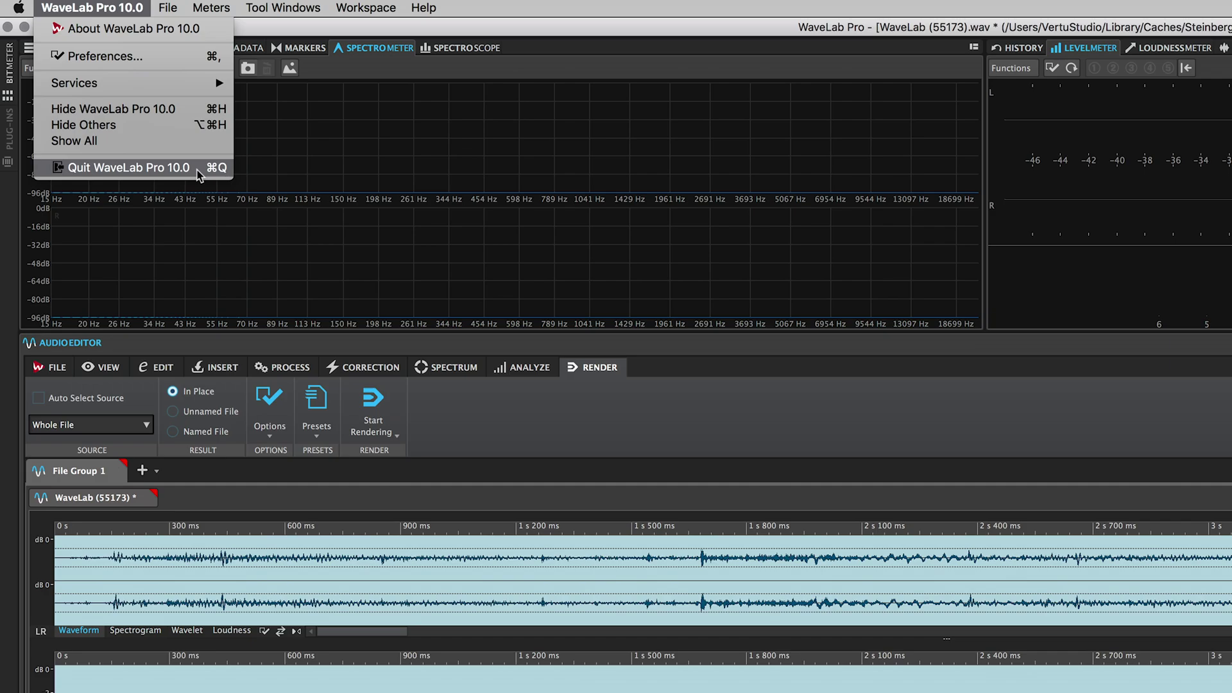
- Quit WaveLab Pro 10.0, choosing Save and Quit for the modified WaveLab file
{"action": "left_click", "coordinate": [197, 168]}
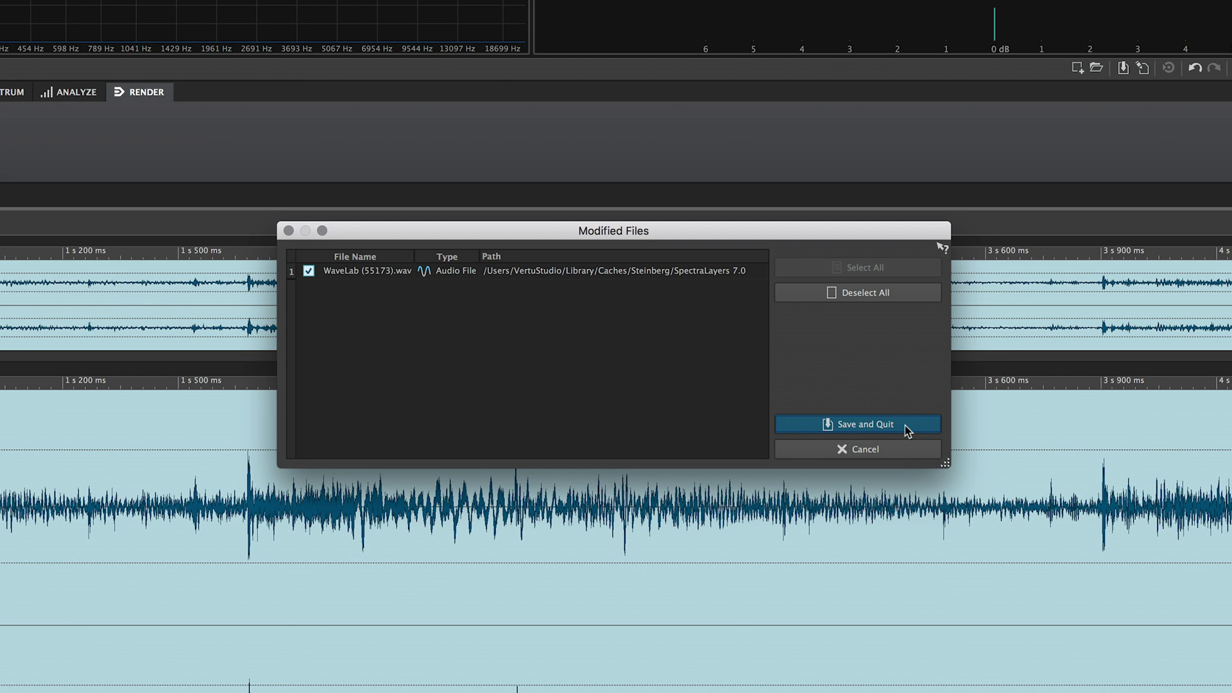
{"action": "left_click", "coordinate": [905, 426]}
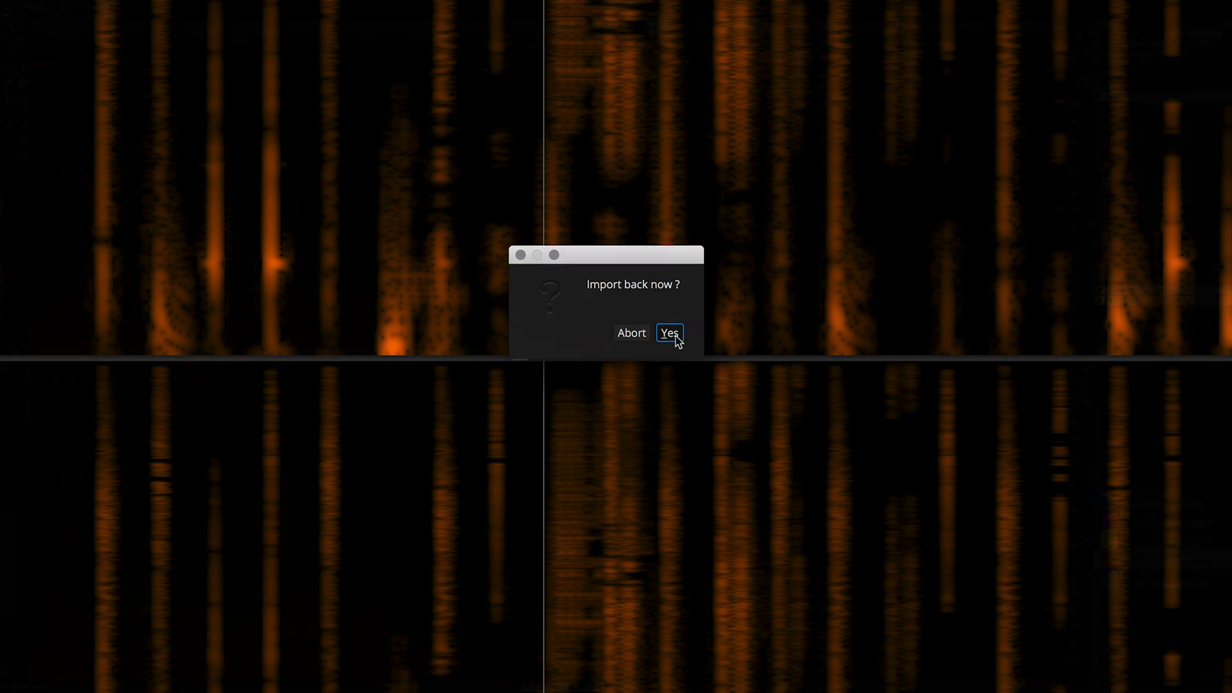
- Import the processed audio back as the WaveLab layer and play the combined result
{"action": "left_click", "coordinate": [670, 333]}
{"action": "key", "text": "space"}
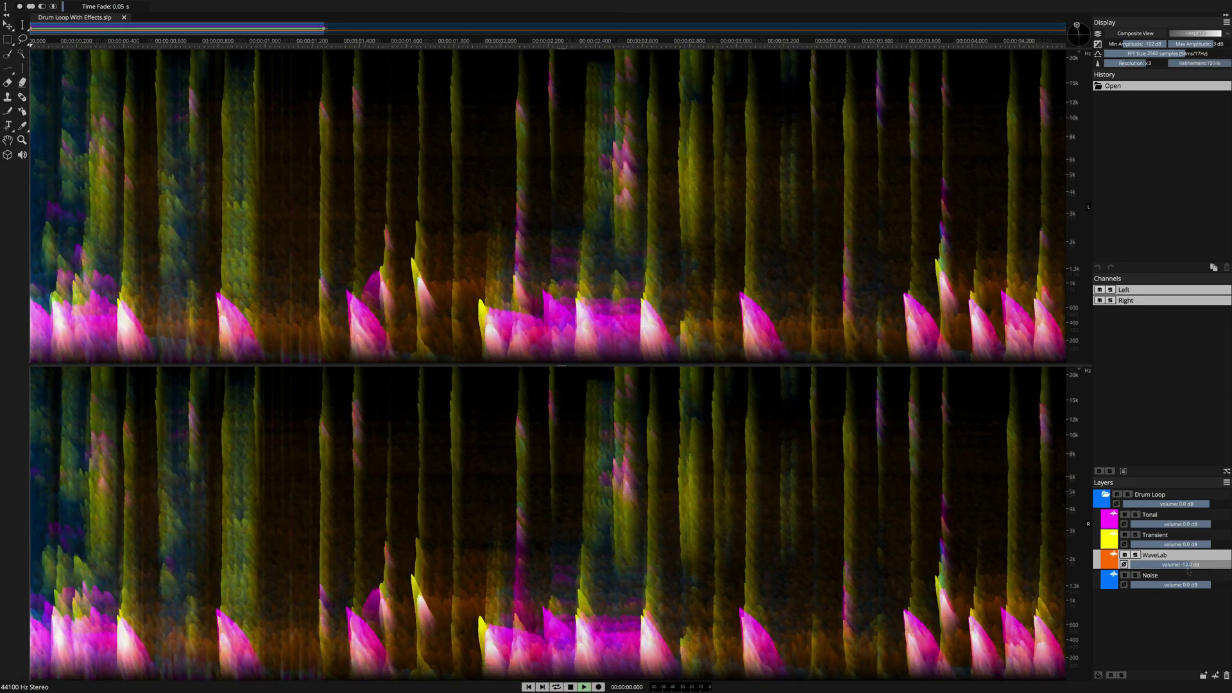
- Tilt the spectrogram to 3D, play the loop, and mute the WaveLab reverb layer against Tonal, Transient and Noise
{"action": "left_click_drag", "start_coordinate": [1083, 24], "coordinate": [1090, 31]}
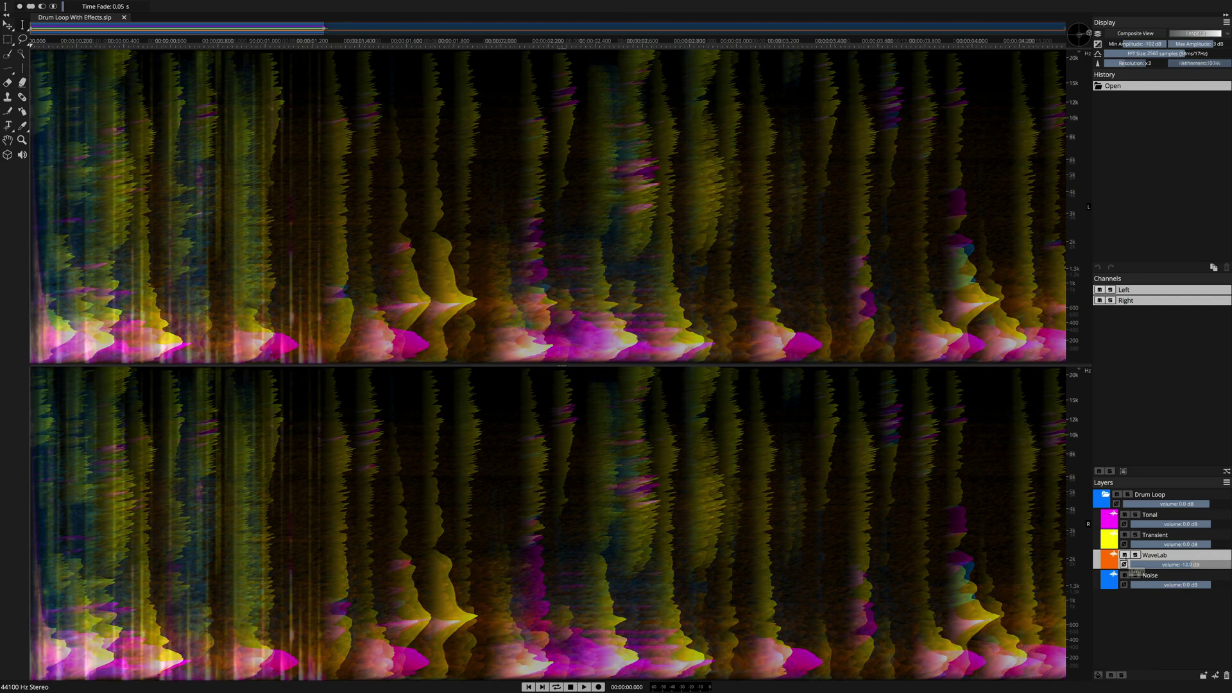
{"action": "key", "text": "space"}
{"action": "left_click", "coordinate": [1125, 556]}
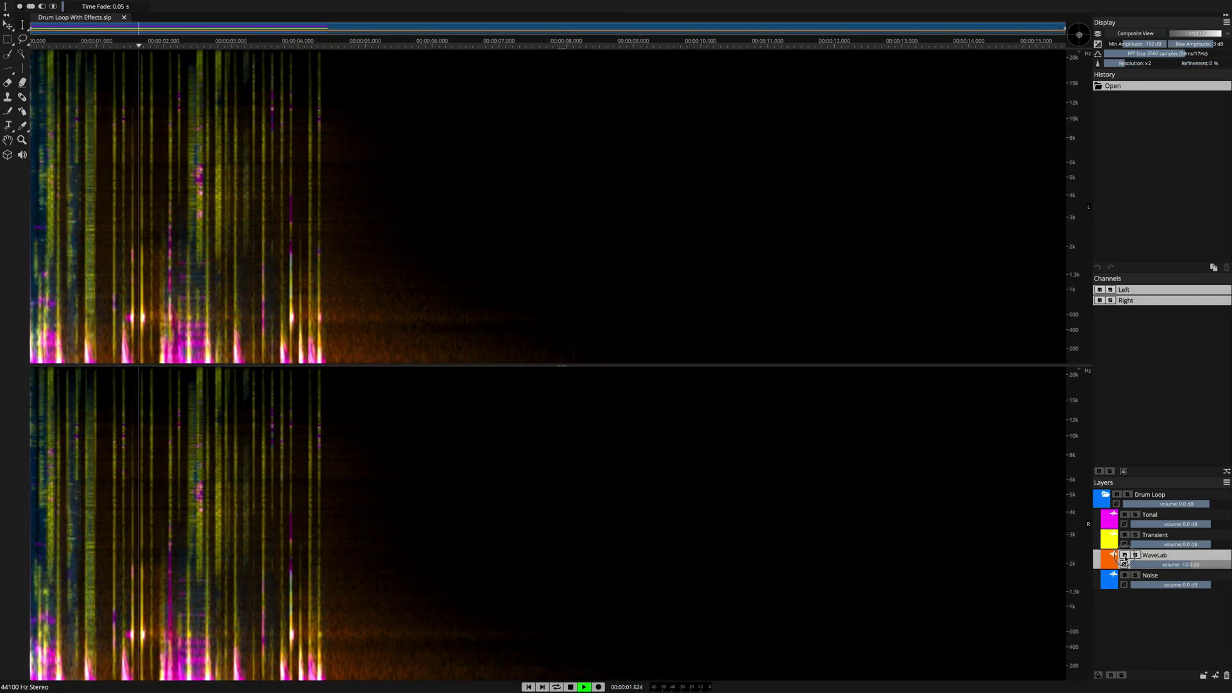